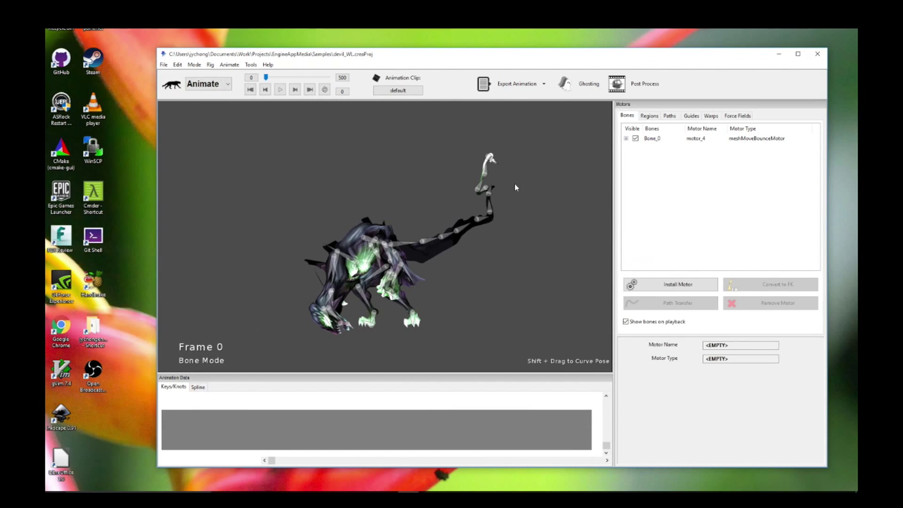
Step: Open the Post Process Effects window and place the main editor on the screen's right side
scroll(520, 221, up, 3)
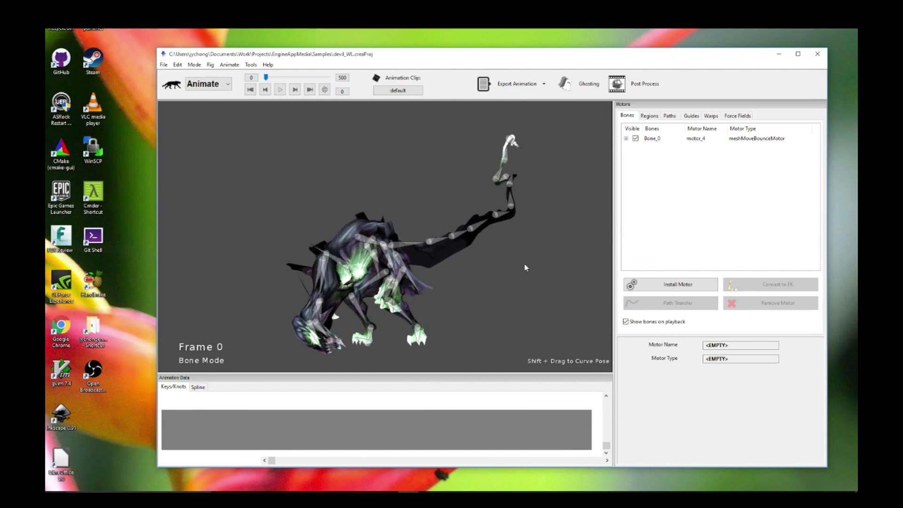
scroll(526, 267, down, 1)
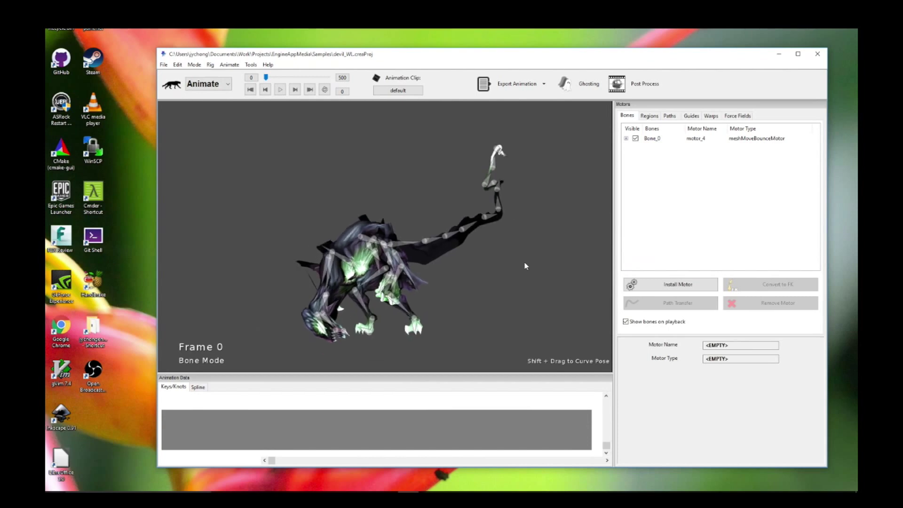
click(639, 86)
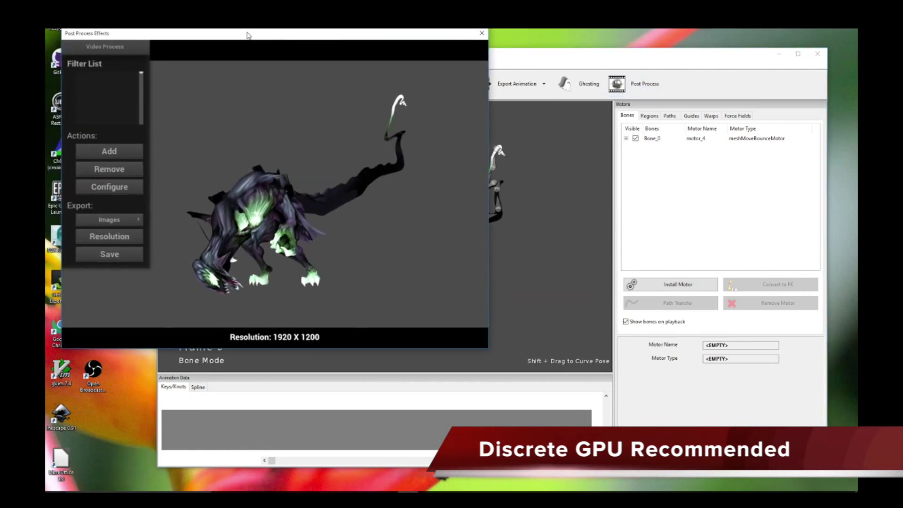
drag(498, 55, 606, 86)
click(277, 35)
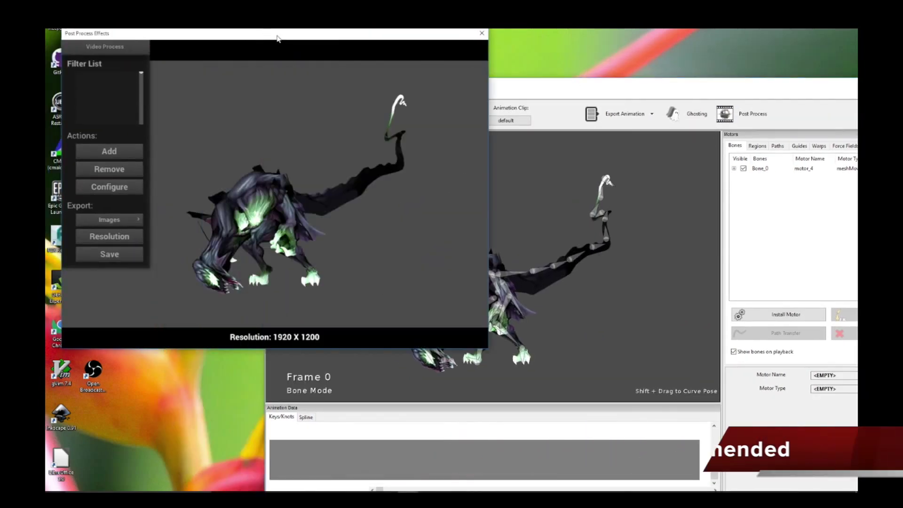
drag(508, 87, 739, 44)
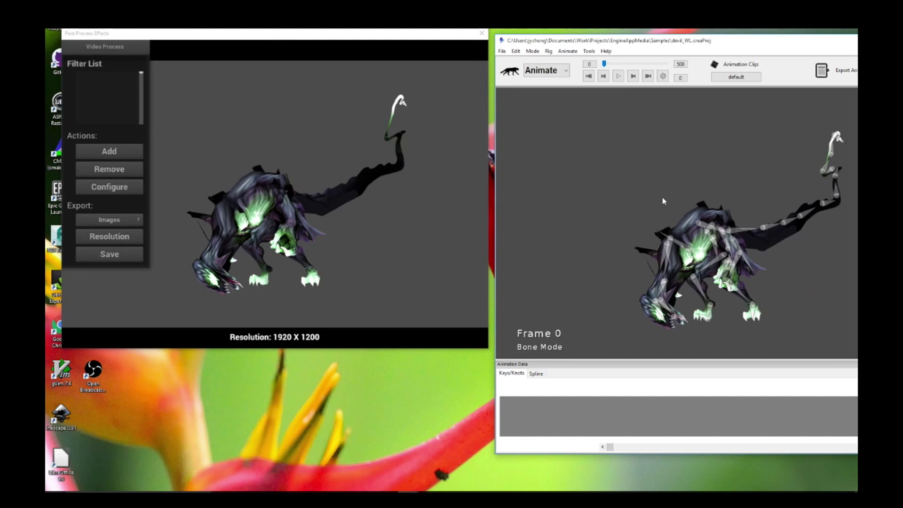
Step: Scrub the timeline and move the Video Process panel clear of the creature preview
drag(396, 37, 390, 47)
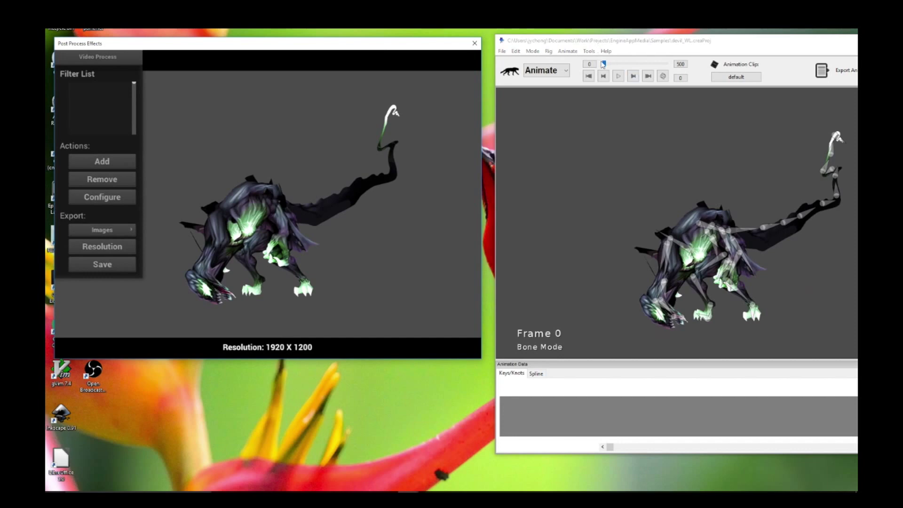
mouse_move(606, 66)
mouse_down()
mouse_move(650, 66)
mouse_move(601, 66)
mouse_up()
drag(117, 58, 437, 121)
Step: Orbit and zoom the preview to show the creature larger from a new angle
drag(338, 166, 247, 159)
scroll(248, 190, up, 3)
scroll(259, 190, down, 4)
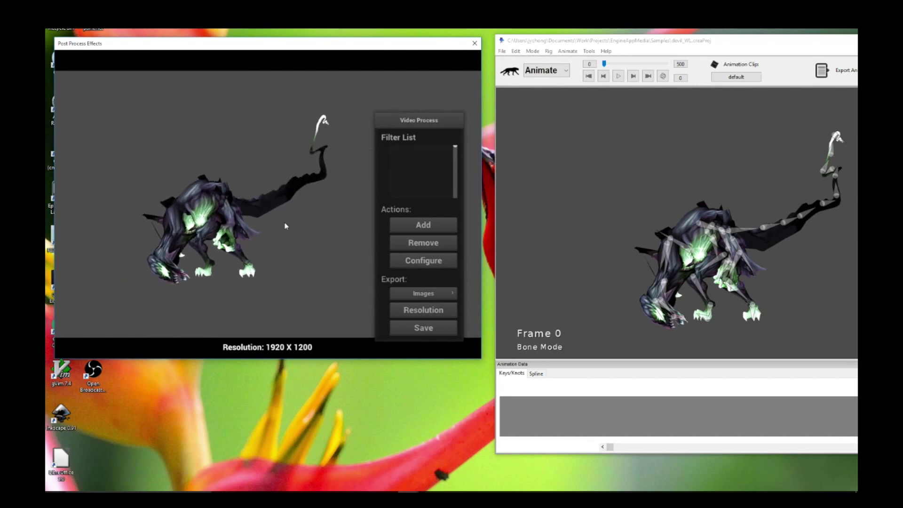
scroll(290, 213, up, 2)
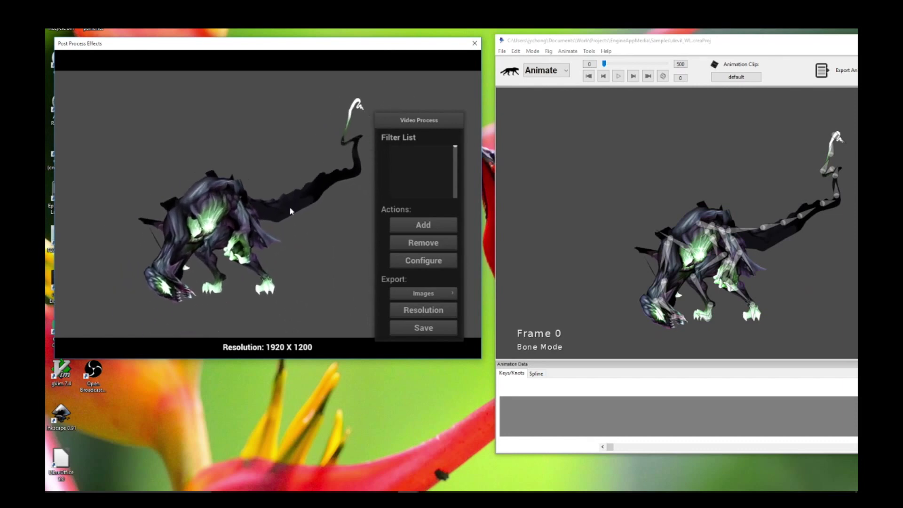
scroll(301, 228, up, 2)
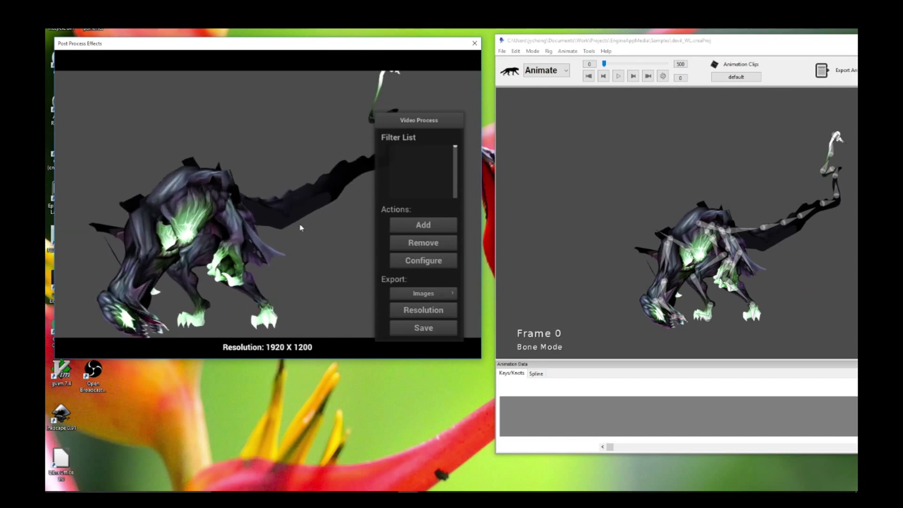
scroll(288, 203, down, 3)
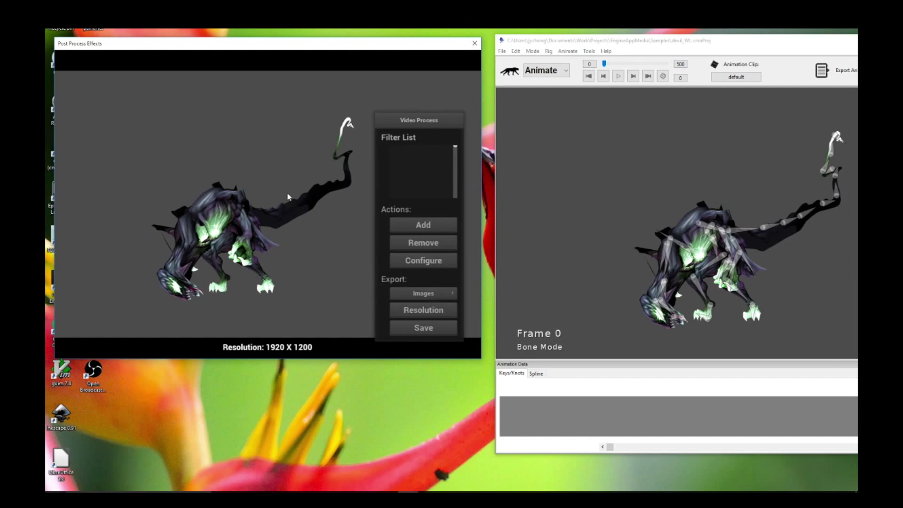
drag(287, 248, 280, 250)
drag(576, 232, 619, 200)
Step: Fine-tune the preview angle and shift the filter panel up and left
drag(186, 196, 220, 216)
scroll(197, 232, up, 3)
scroll(197, 232, down, 3)
drag(413, 120, 387, 87)
drag(214, 214, 419, 111)
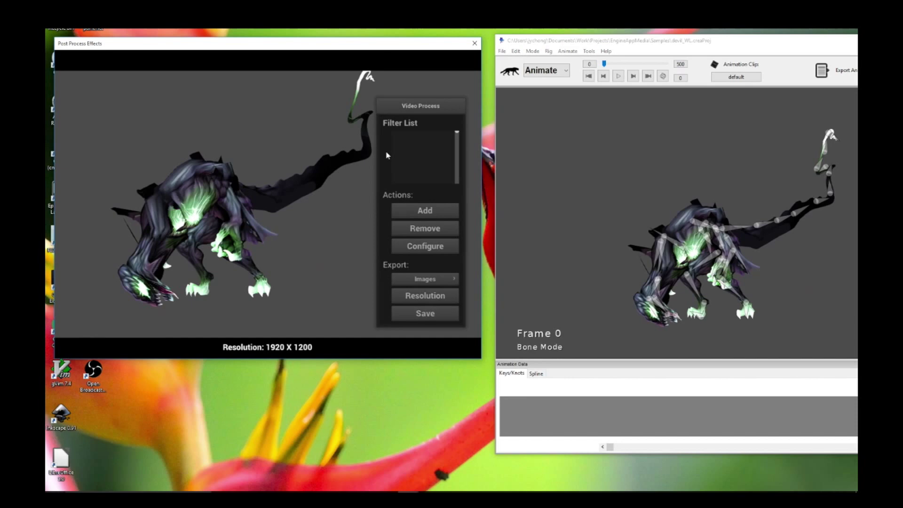
Step: Add a Pixel Art filter and play the animation to watch the pixelated creature
click(445, 213)
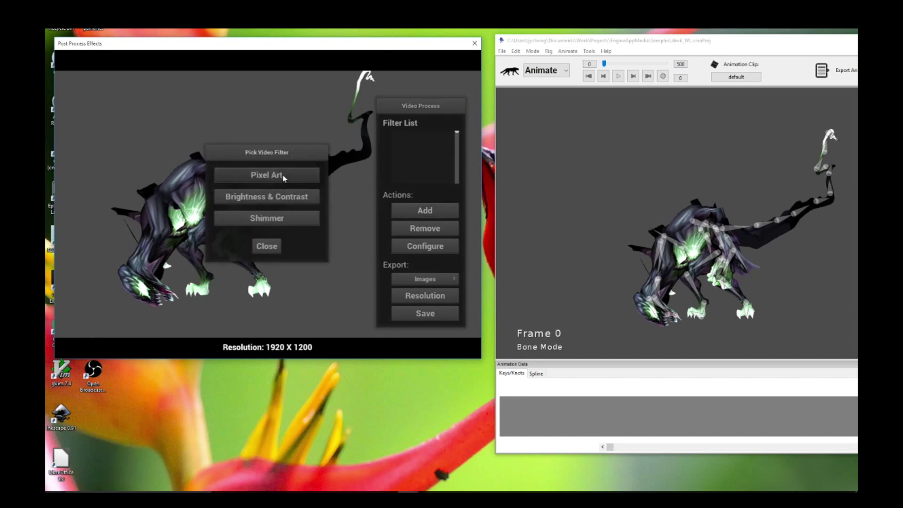
click(266, 175)
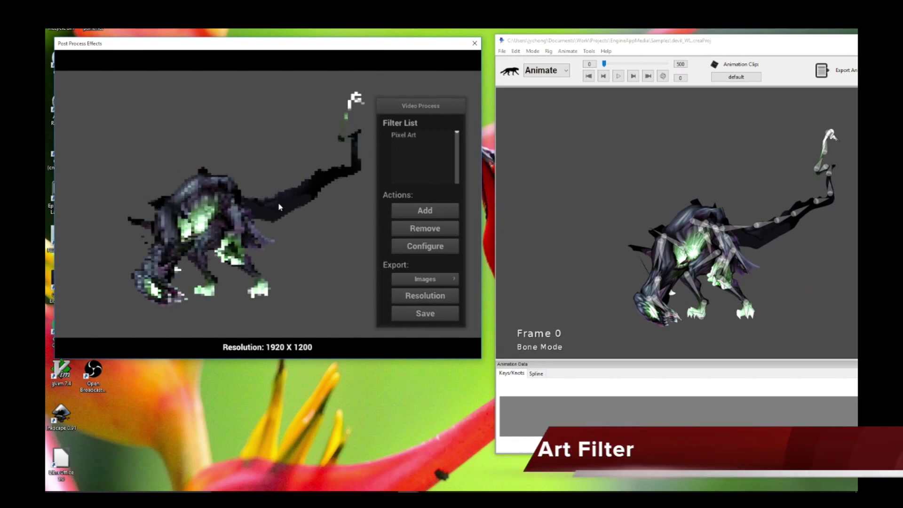
drag(314, 194, 308, 194)
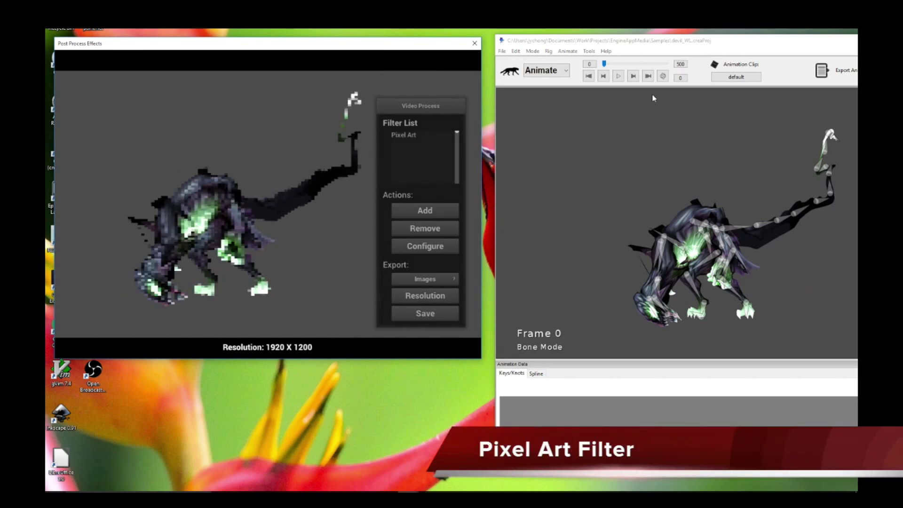
click(619, 77)
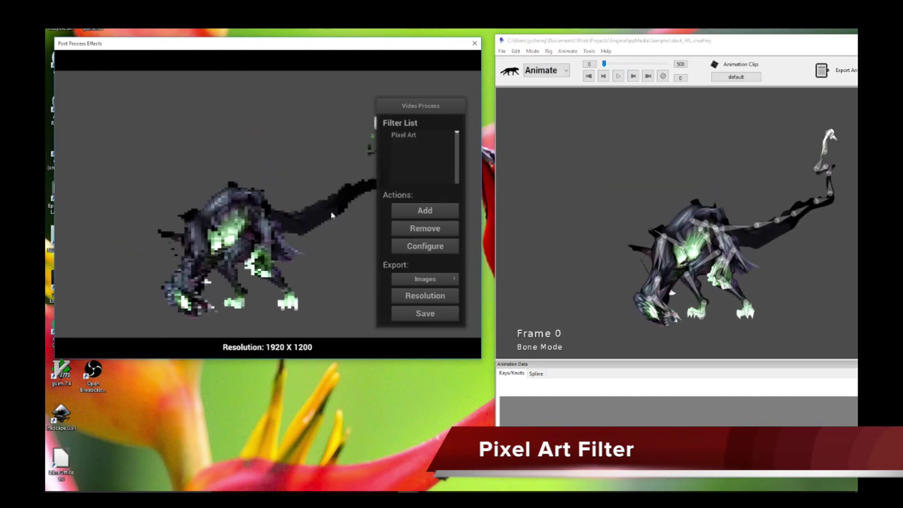
Step: Try Pixel Art block resolutions 64 and then 256, playing the animation after each
click(442, 250)
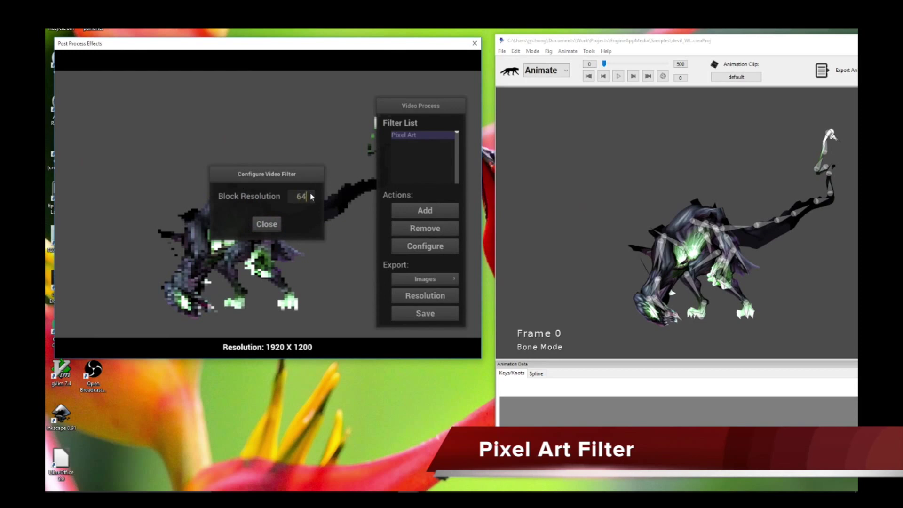
click(274, 223)
click(618, 77)
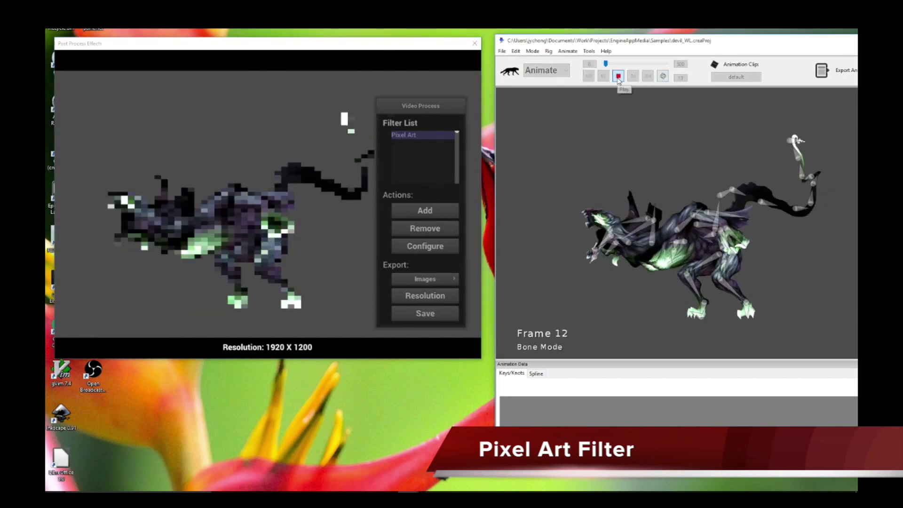
click(619, 76)
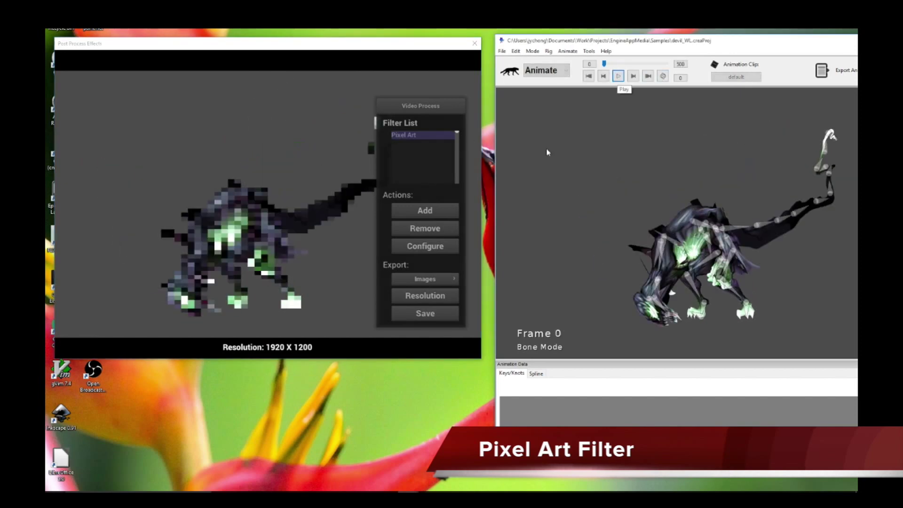
click(445, 246)
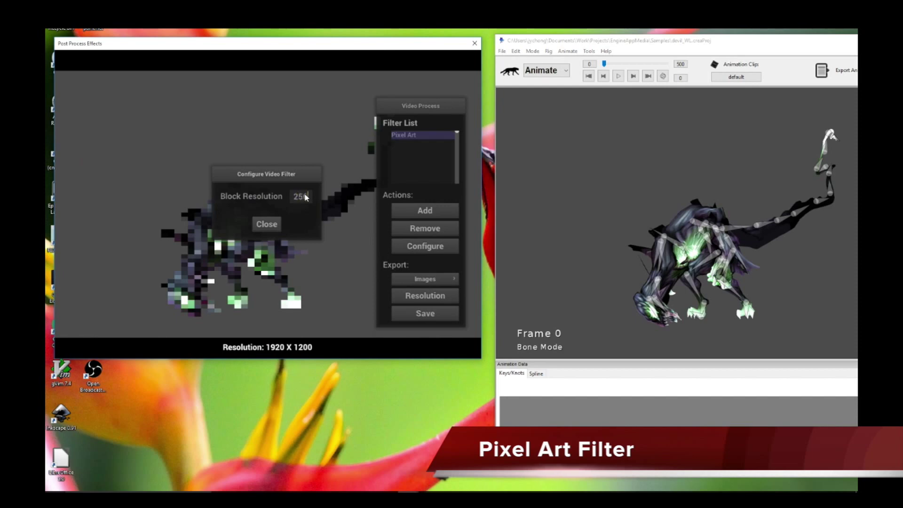
click(272, 227)
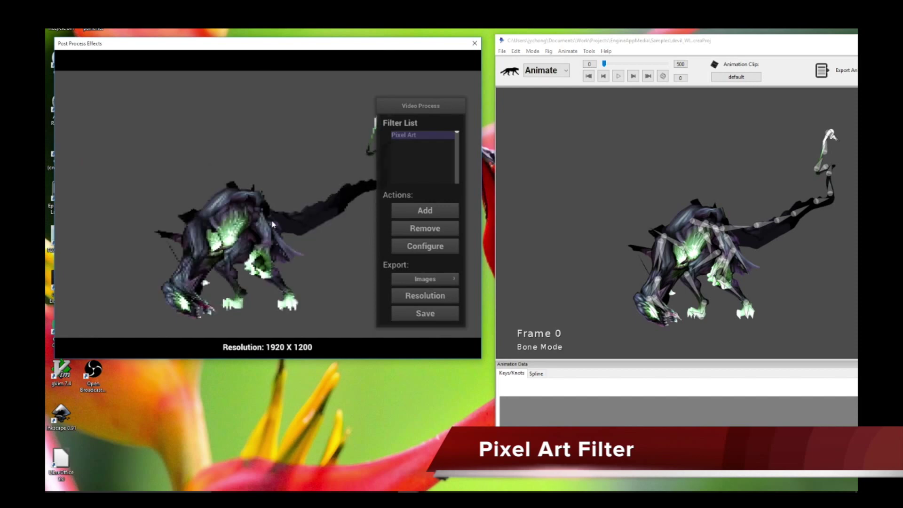
click(619, 76)
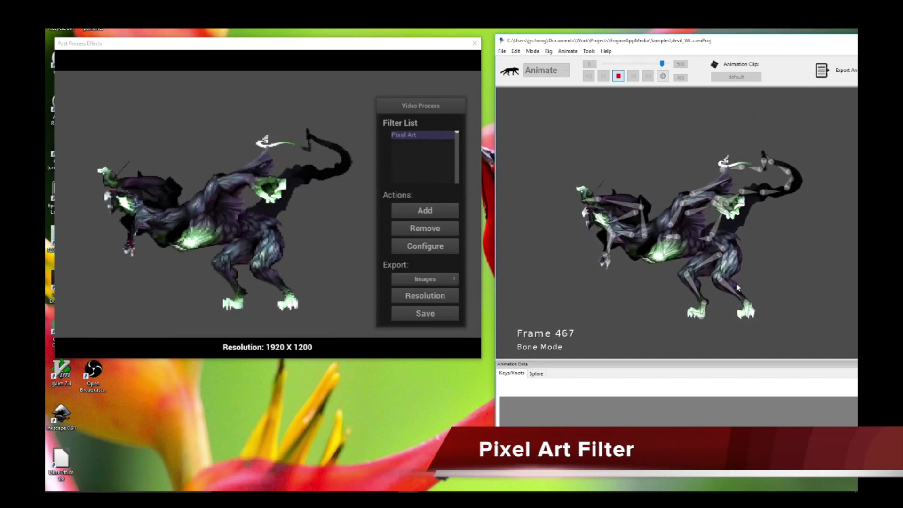
Step: Set the Pixel Art block resolution to 128 and play the animation
click(441, 248)
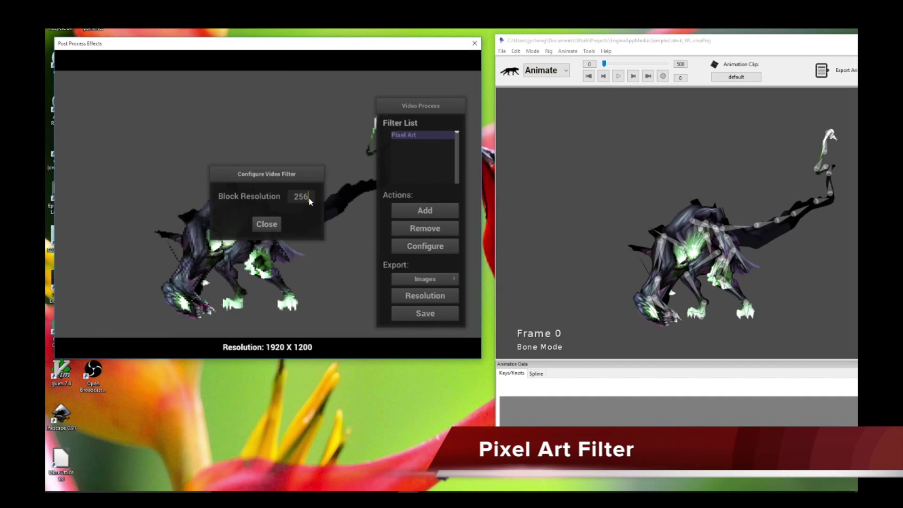
key(BackSpace)
key(BackSpace)
key(BackSpace)
text(128)
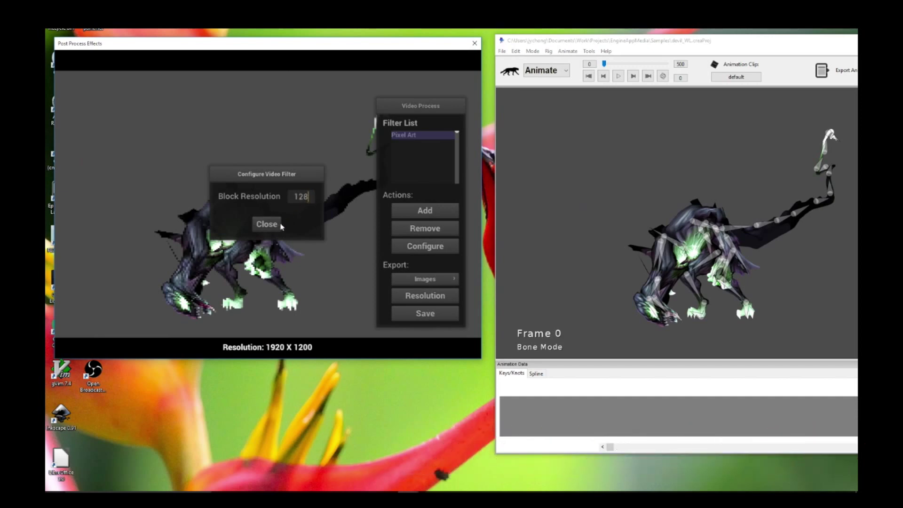
click(267, 224)
click(619, 76)
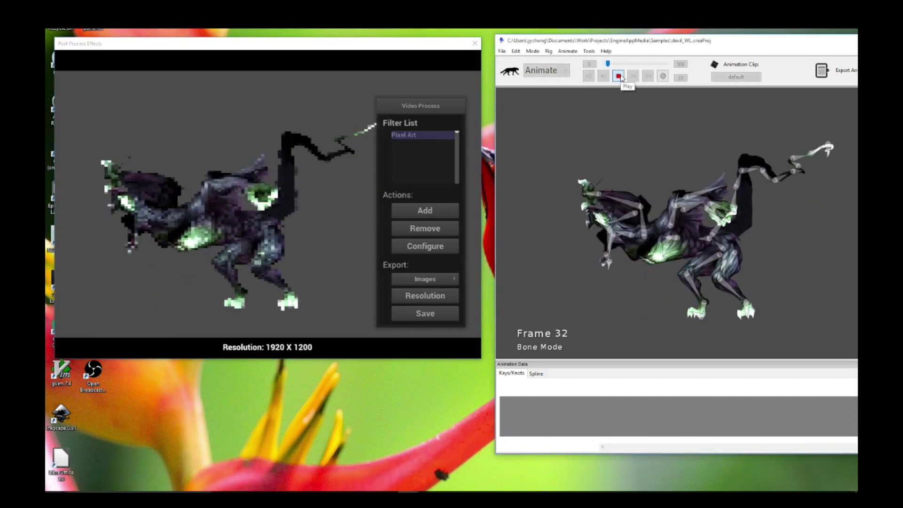
click(450, 190)
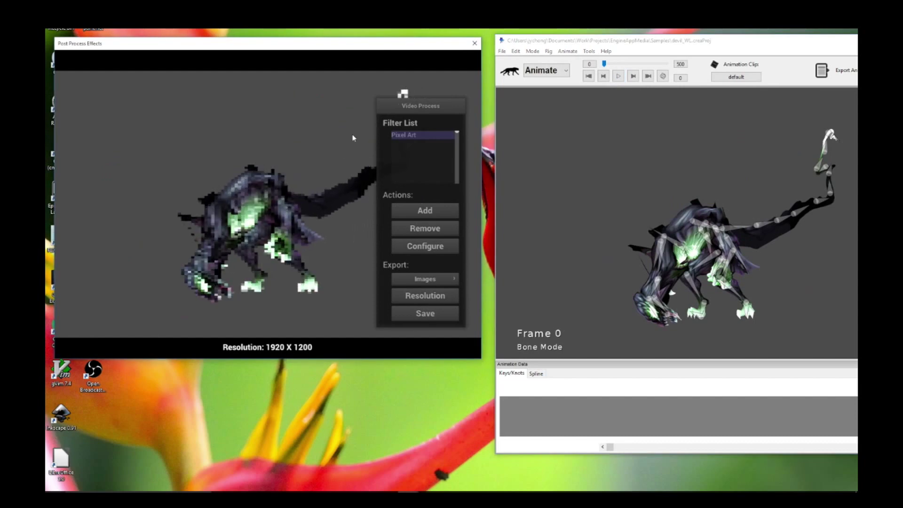
Step: Add a Shimmer filter after Pixel Art and review its Distortion, Rise and Speed settings
click(426, 216)
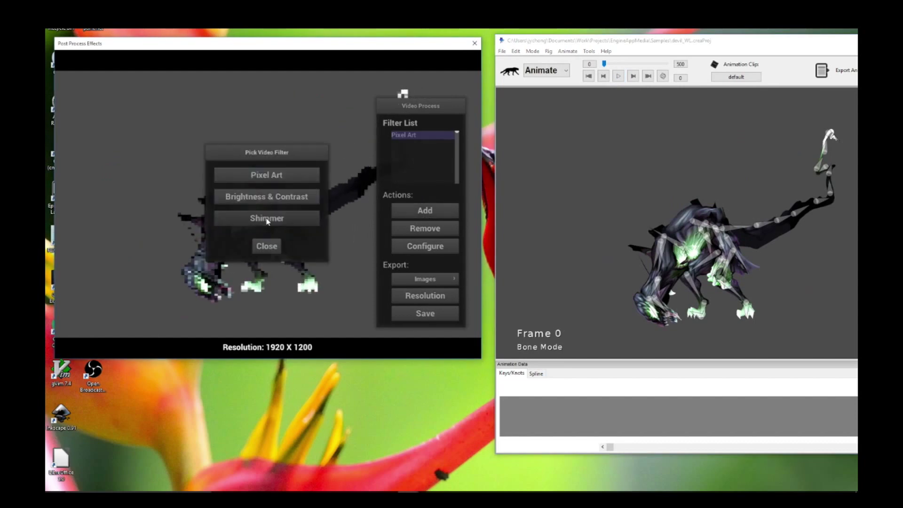
click(267, 219)
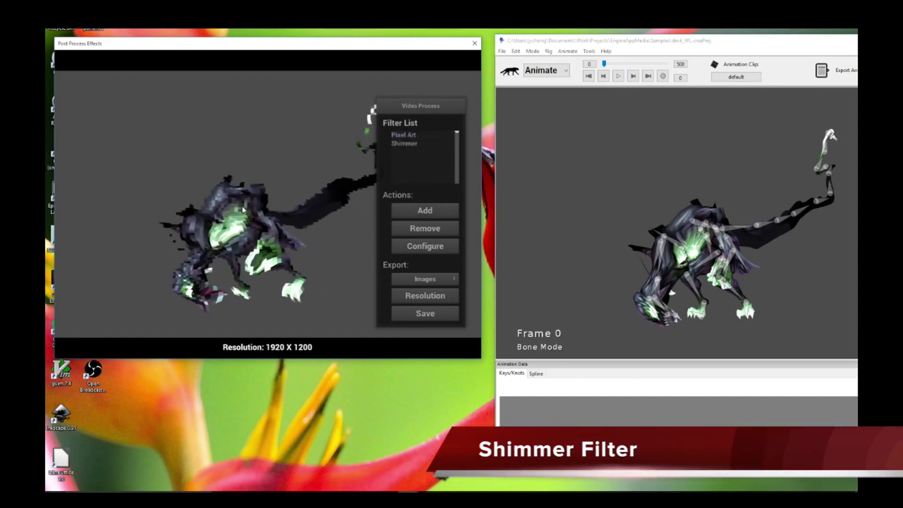
click(404, 135)
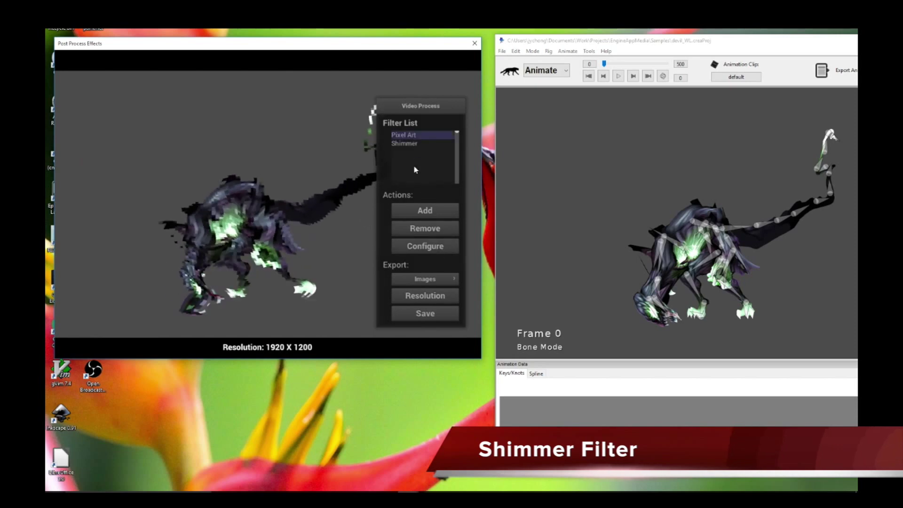
click(405, 143)
click(431, 248)
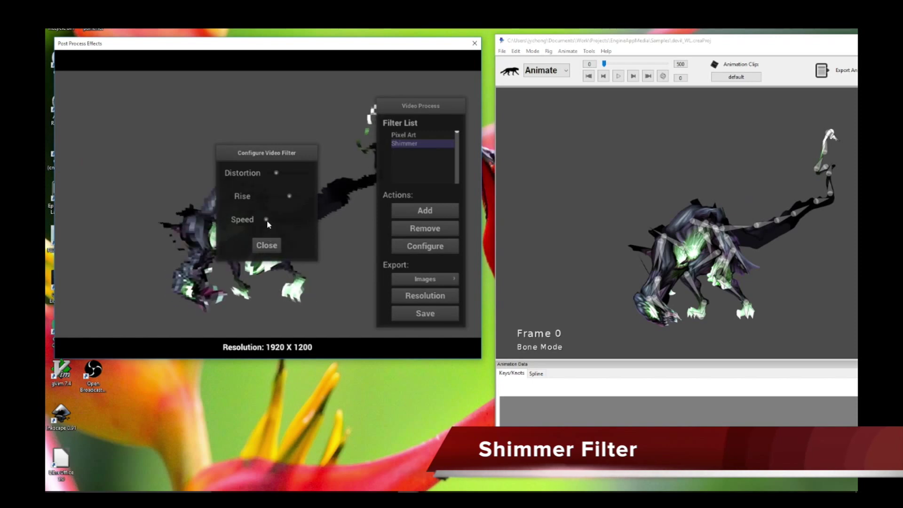
click(267, 245)
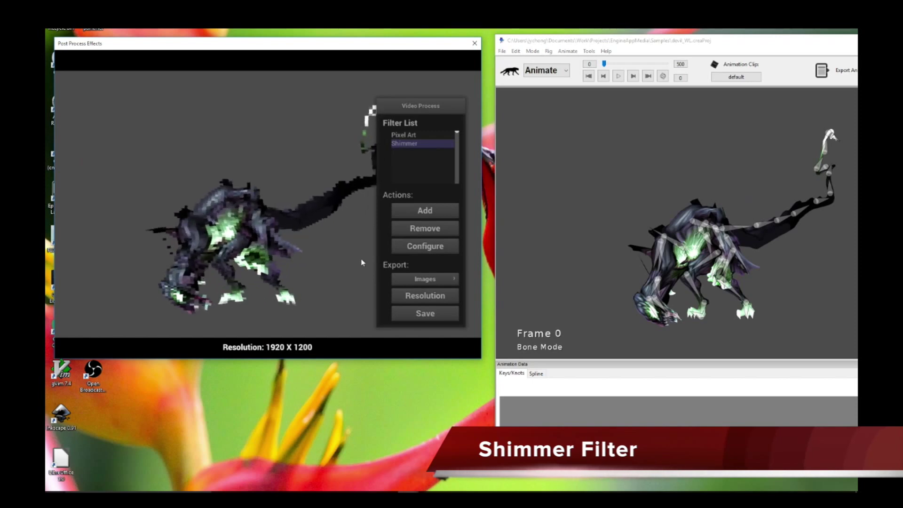
Step: Play the animation on loop, then select Shimmer and bring up the video filter choices
click(618, 75)
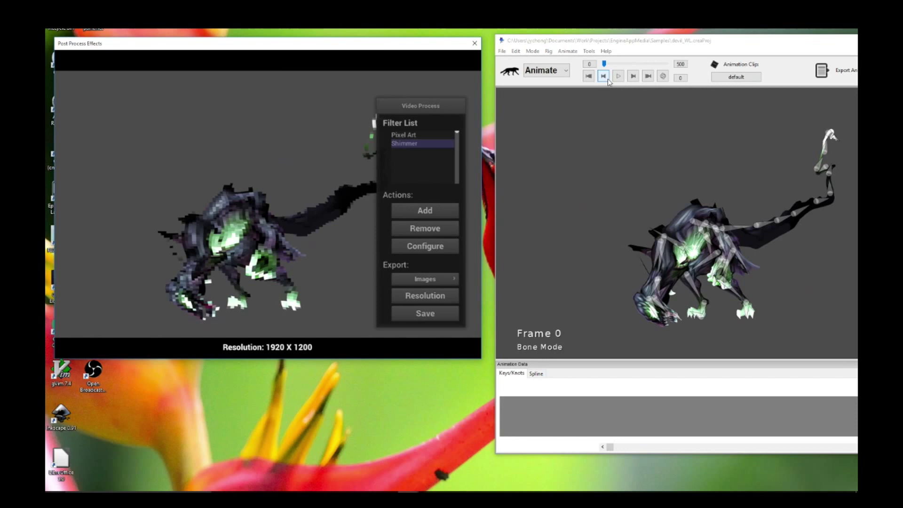
click(619, 78)
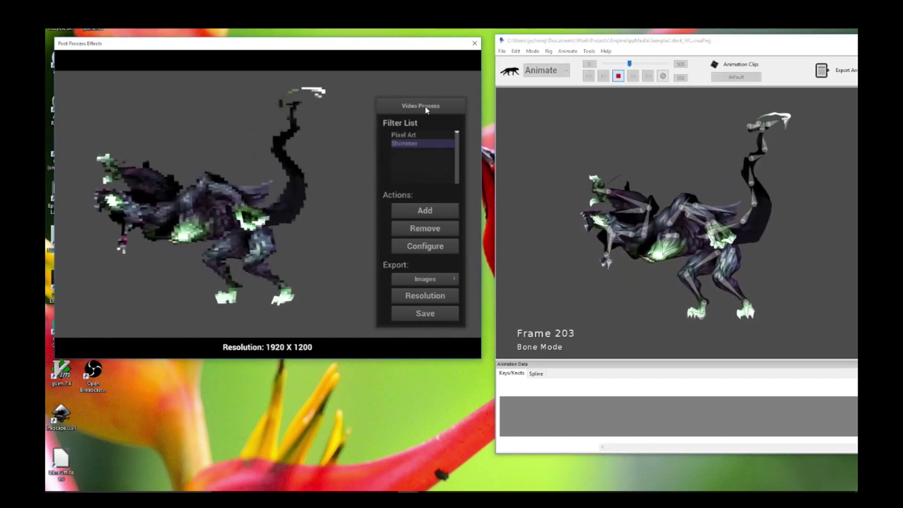
drag(394, 108, 391, 107)
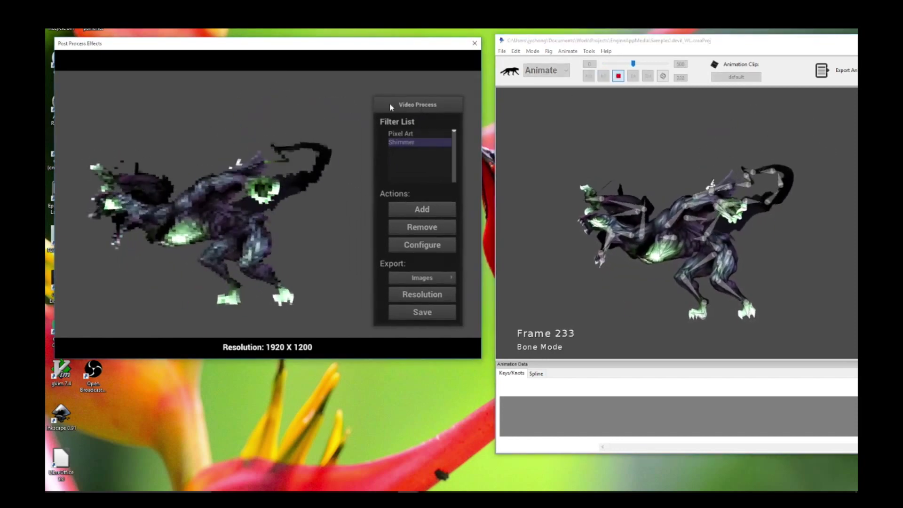
click(417, 135)
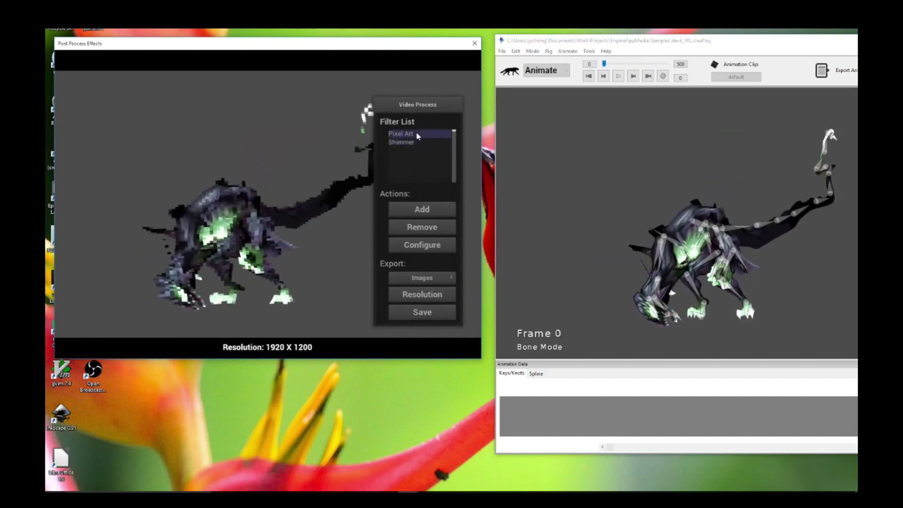
click(619, 76)
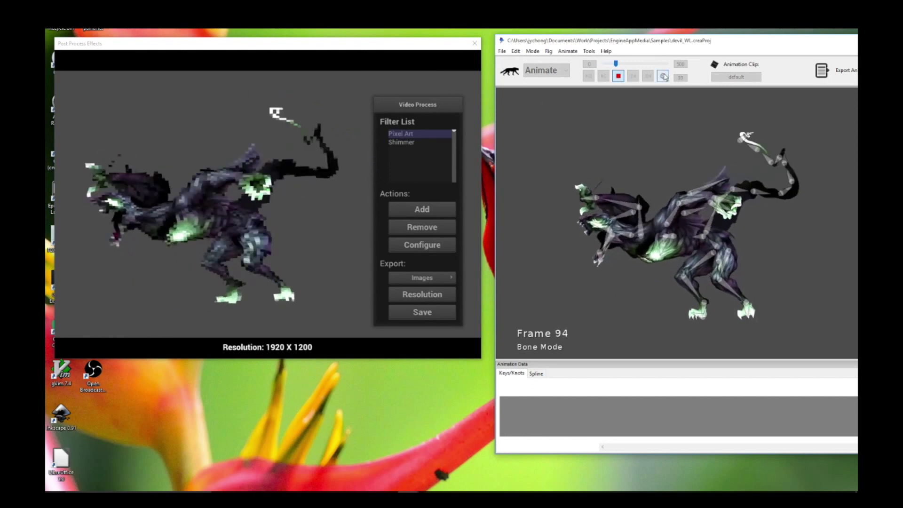
click(664, 76)
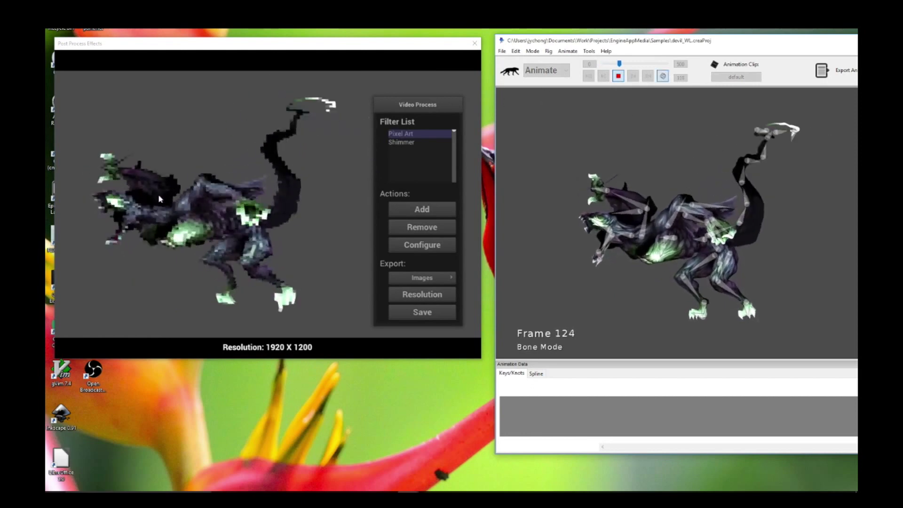
click(403, 142)
click(428, 213)
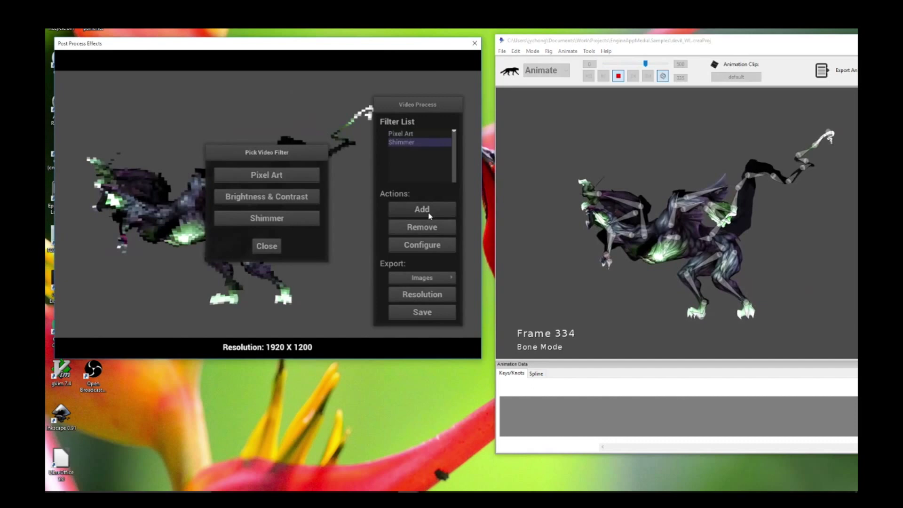
Step: Add a Brightness & Contrast filter and raise both its Brightness and Contrast sliders
click(276, 197)
click(422, 244)
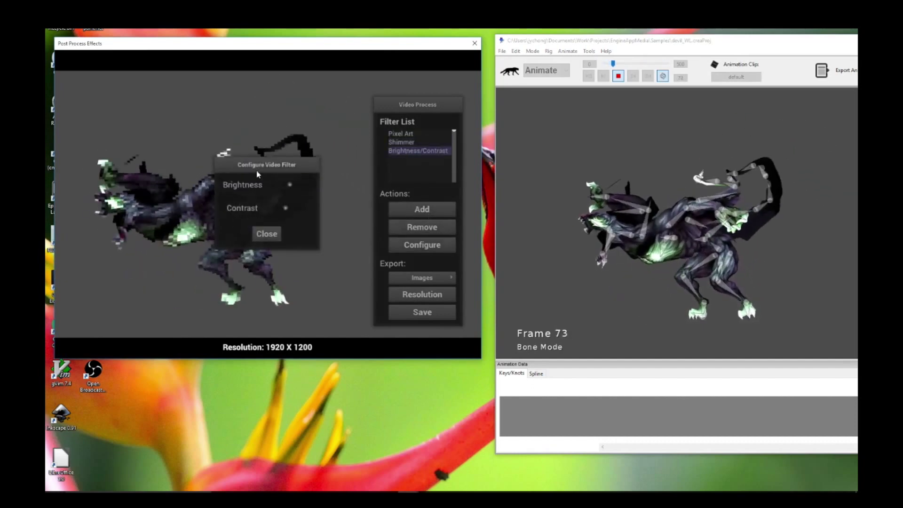
drag(290, 184, 296, 184)
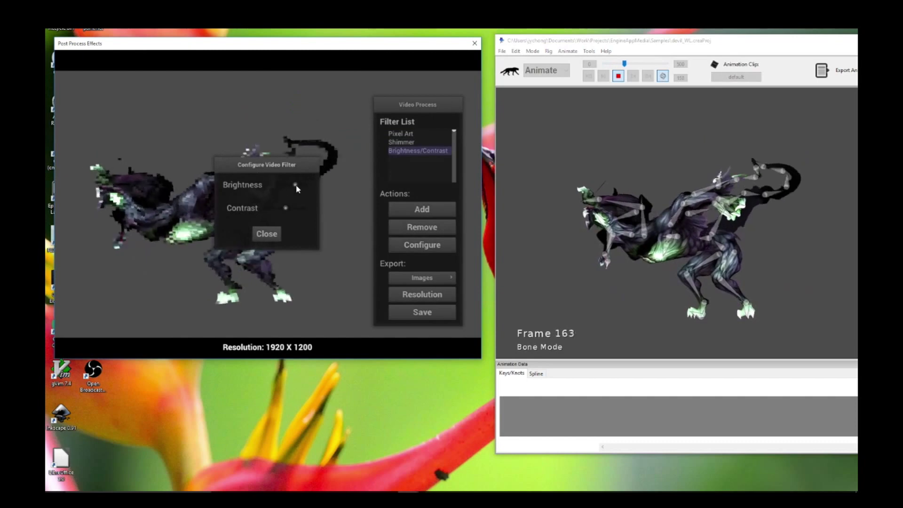
click(274, 240)
click(431, 245)
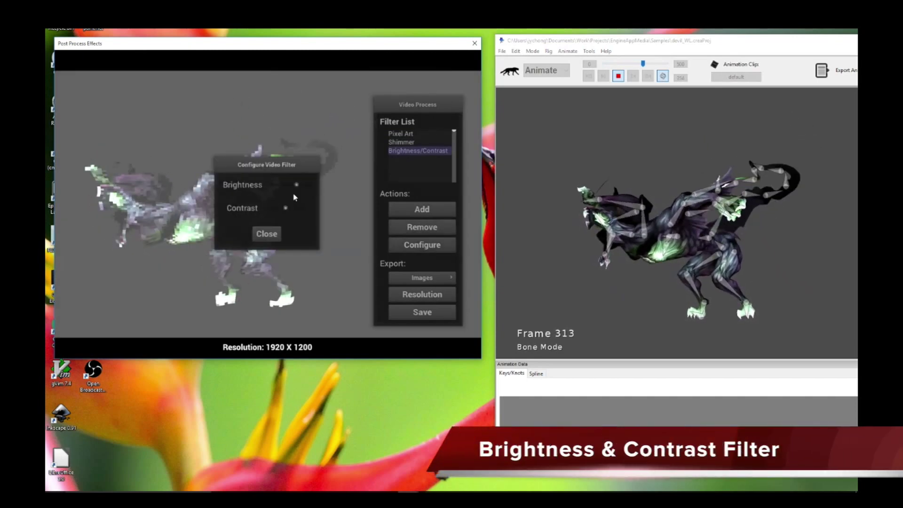
drag(284, 208, 291, 210)
click(274, 233)
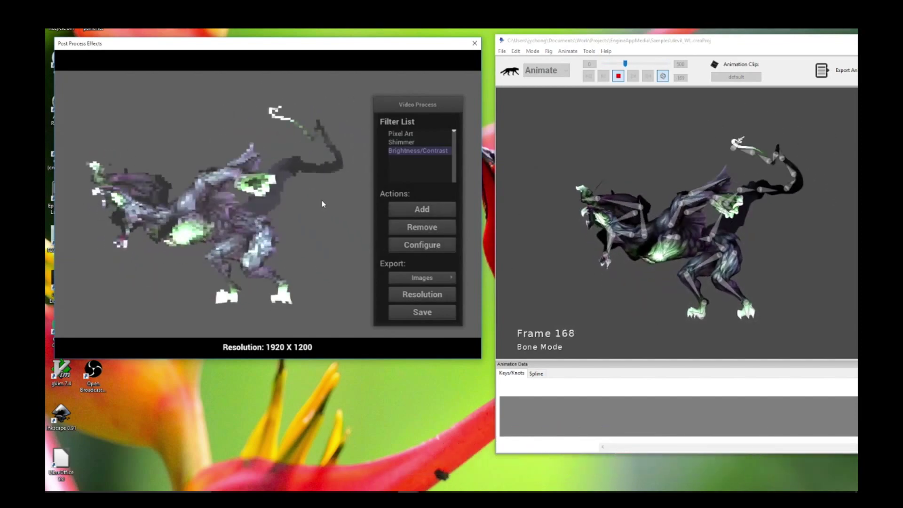
Step: Remove the Brightness/Contrast filter from the filter list
click(426, 228)
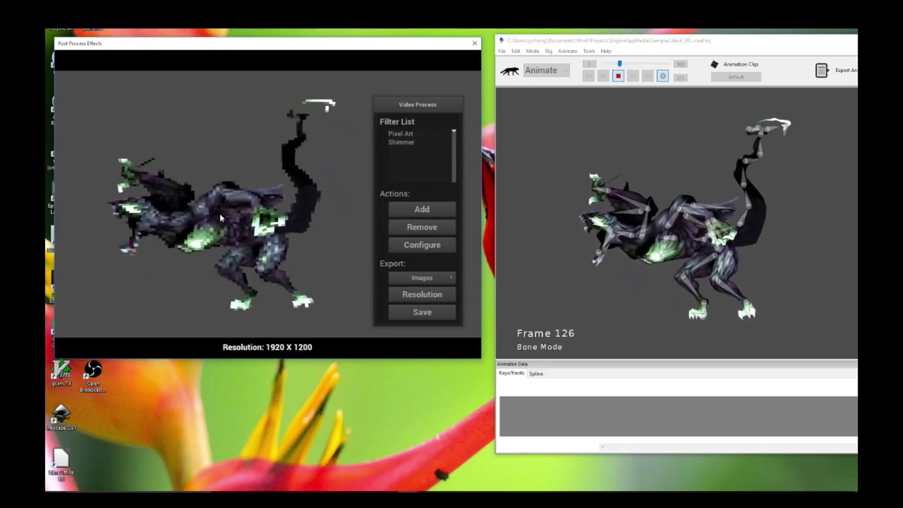
Step: Lower the Images export resolution from 100 to 35, giving a 672 X 420 output
click(426, 278)
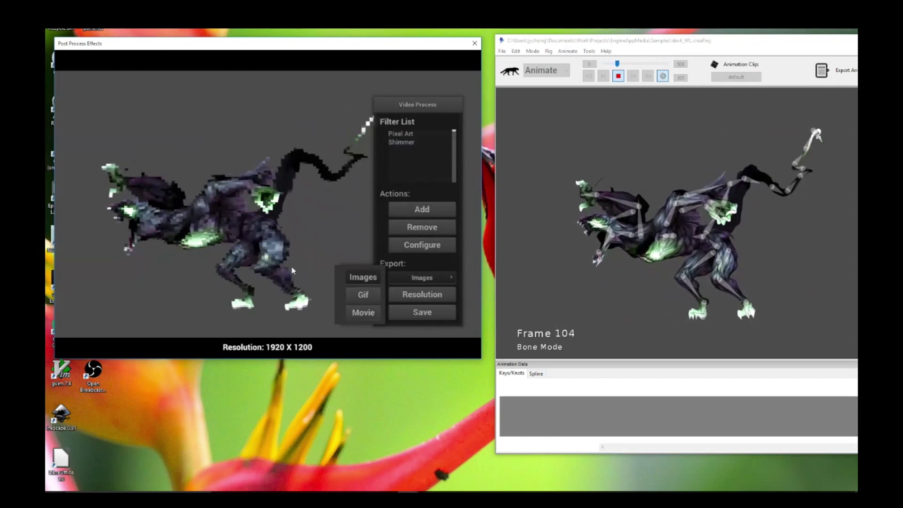
click(432, 295)
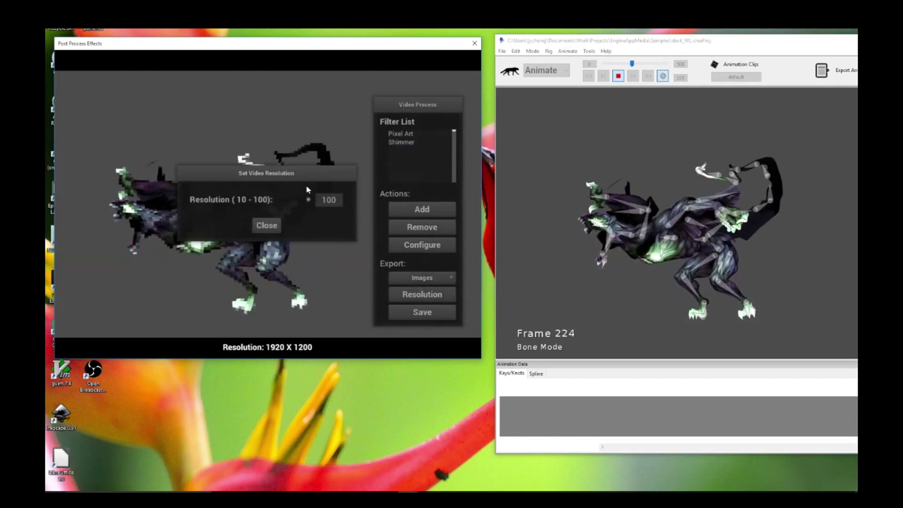
drag(282, 173, 291, 112)
click(319, 139)
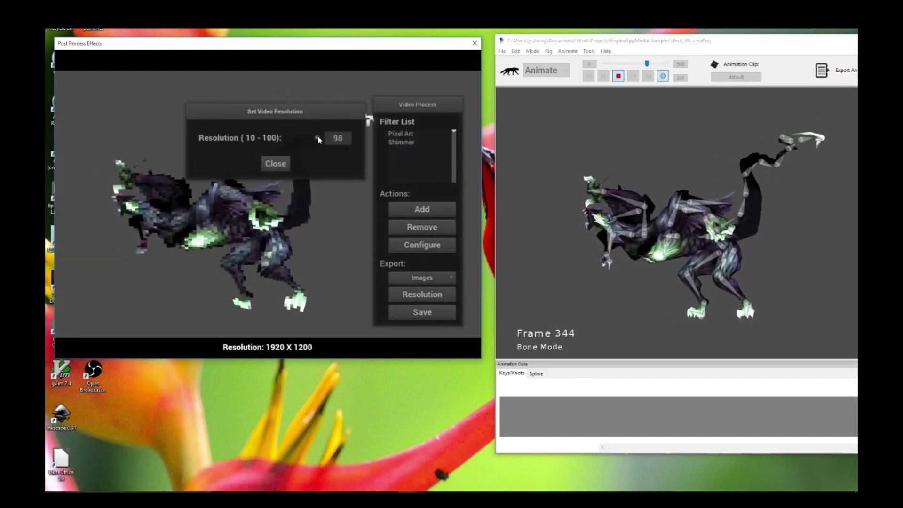
drag(318, 139, 298, 137)
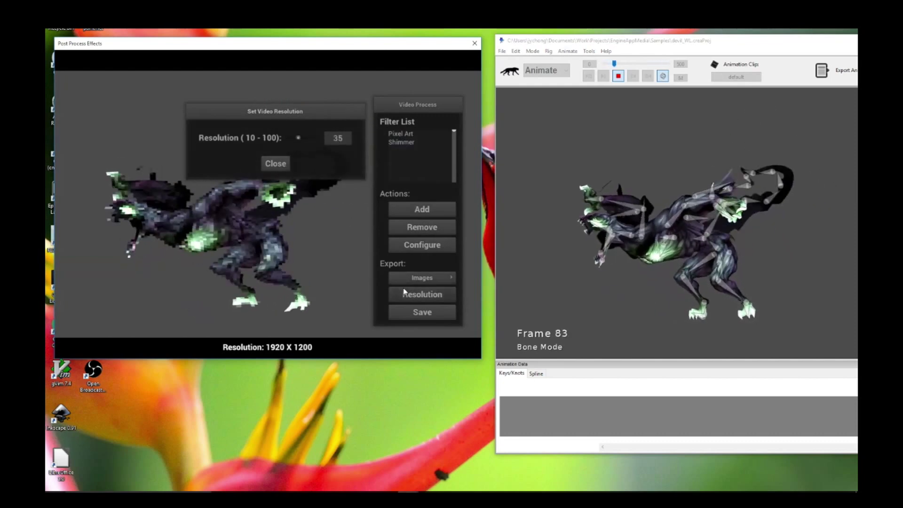
click(275, 163)
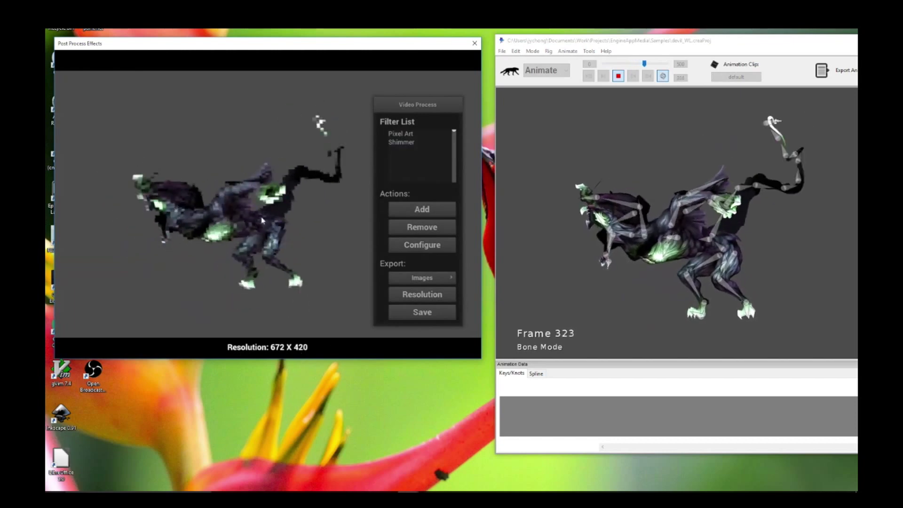
Step: Draw a crop rectangle around the creature in the preview for a 457 X 292 export
drag(103, 111, 378, 317)
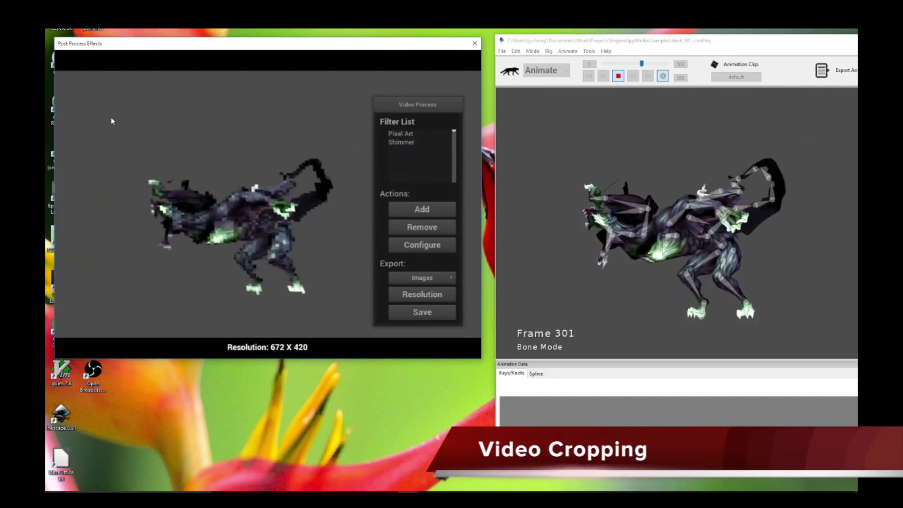
drag(165, 160, 394, 322)
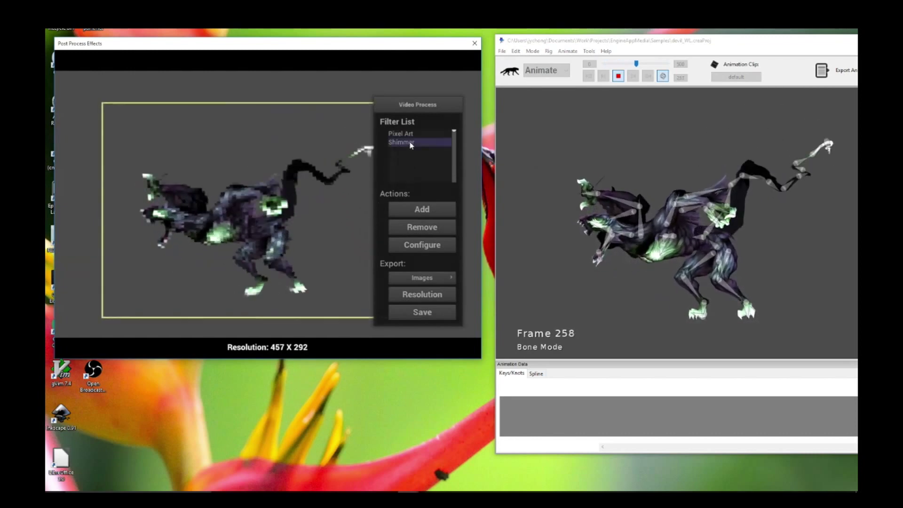
Step: Delete the Shimmer filter from the Filter List so only Pixel Art remains on the 457x292 preview
click(438, 225)
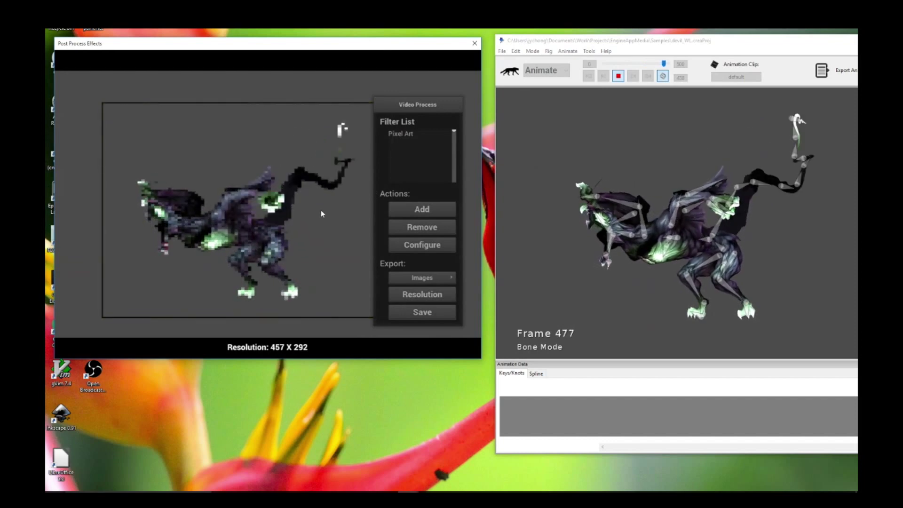
click(273, 205)
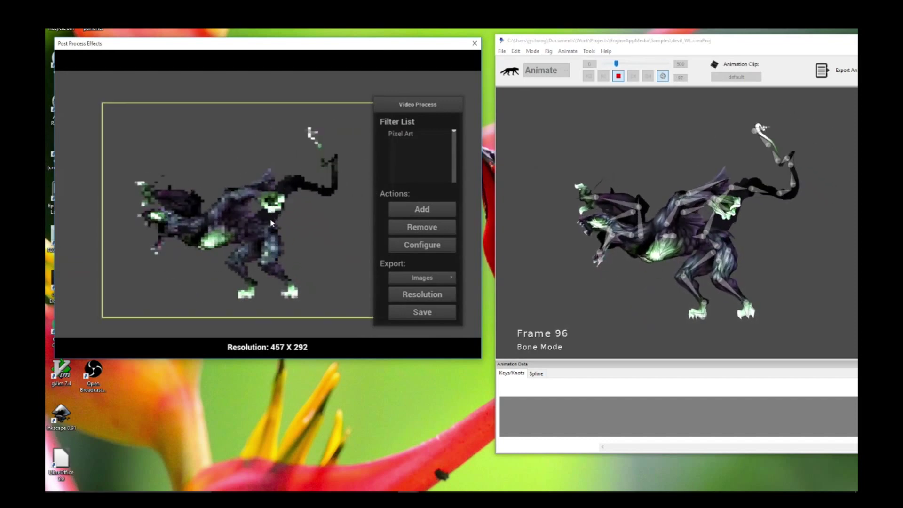